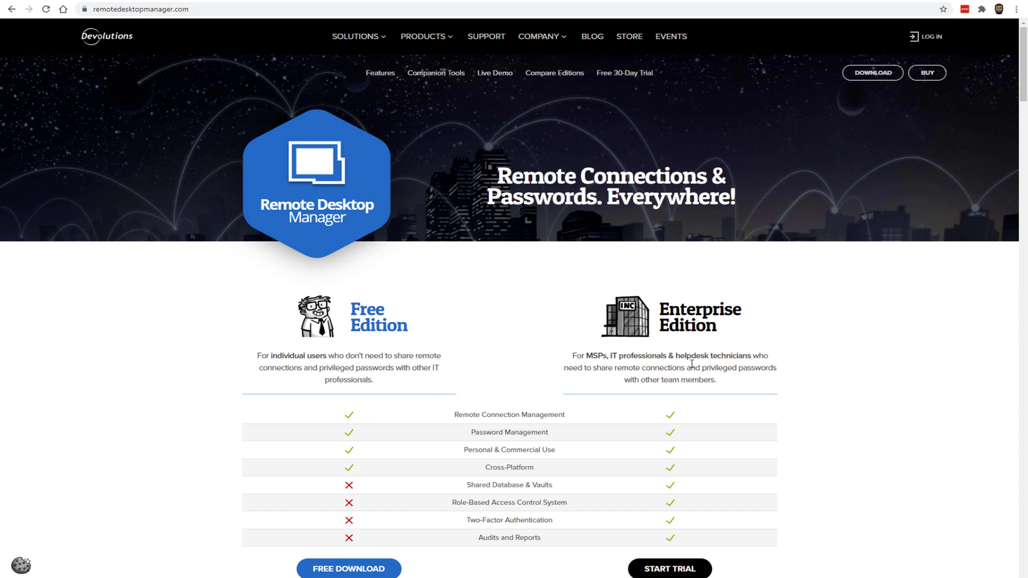
Scroll through the Free vs Enterprise comparison table on remotedesktopmanager.com.
scroll(437, 331, "down", 1)
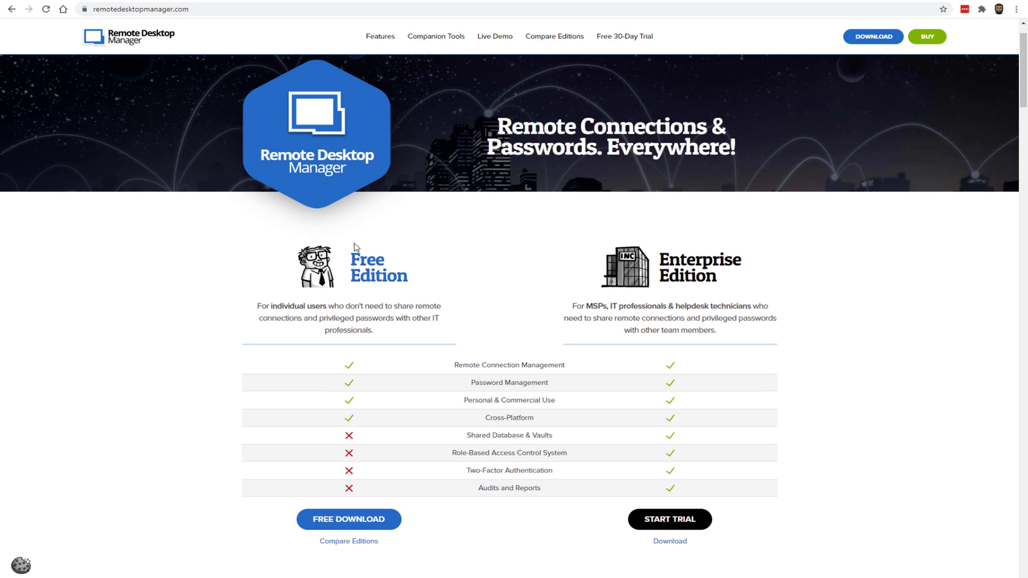
scroll(233, 183, "up", 1)
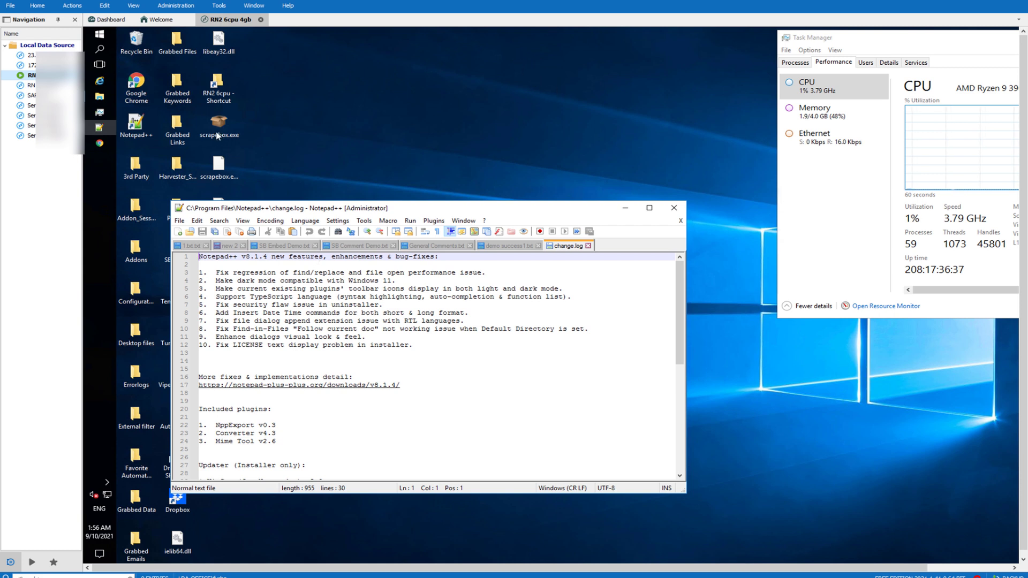
Narrow the navigation panel and bring up the Add New Entry dialog with Ctrl+N.
left_click_drag(84, 107, 51, 107)
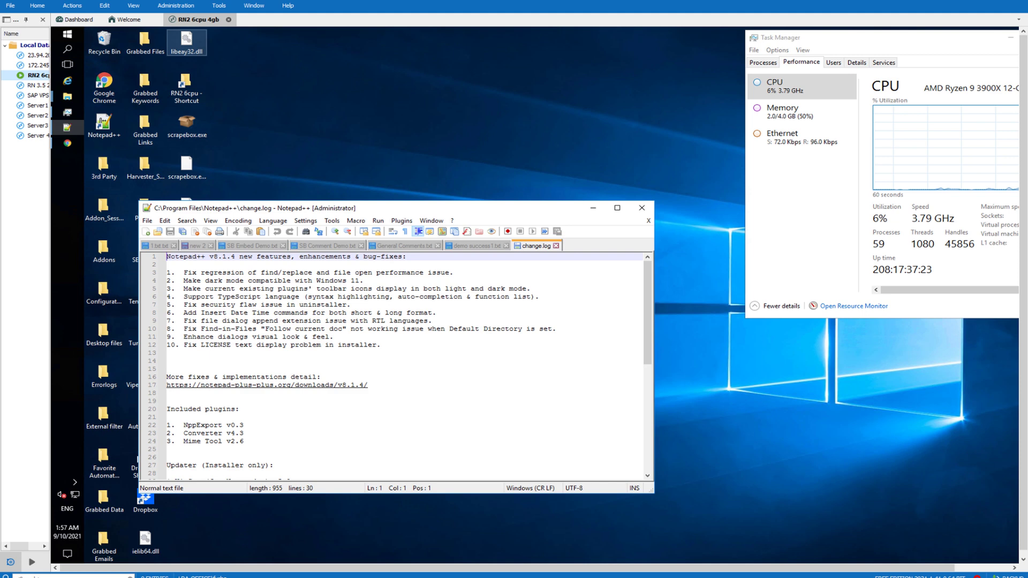
key("ctrl+n")
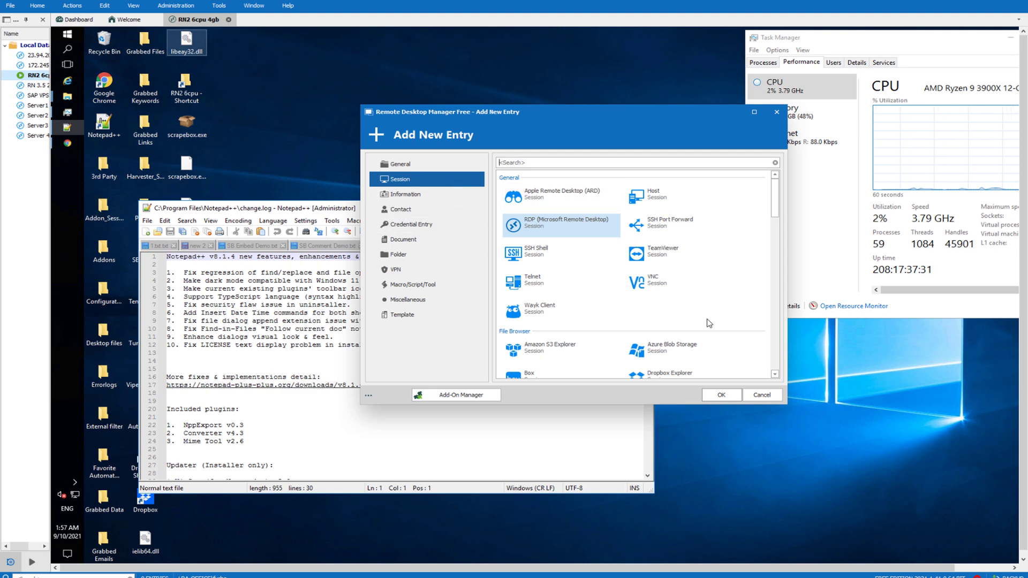
Create an RDP entry, keep Embedded (tabbed) display mode, and enter host 192.168.1.1.
left_click(722, 396)
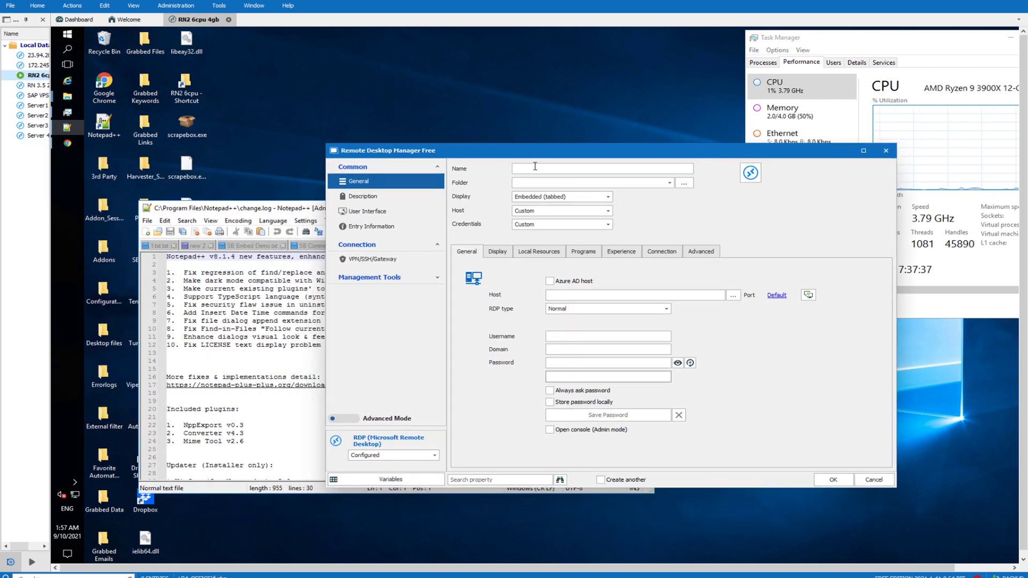
left_click(573, 199)
left_click(574, 200)
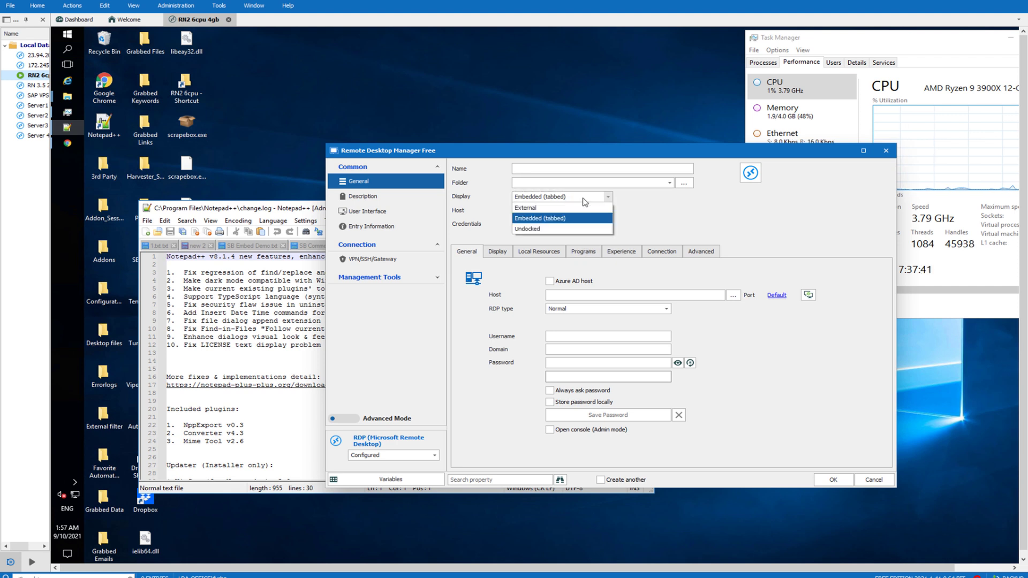
left_click(589, 199)
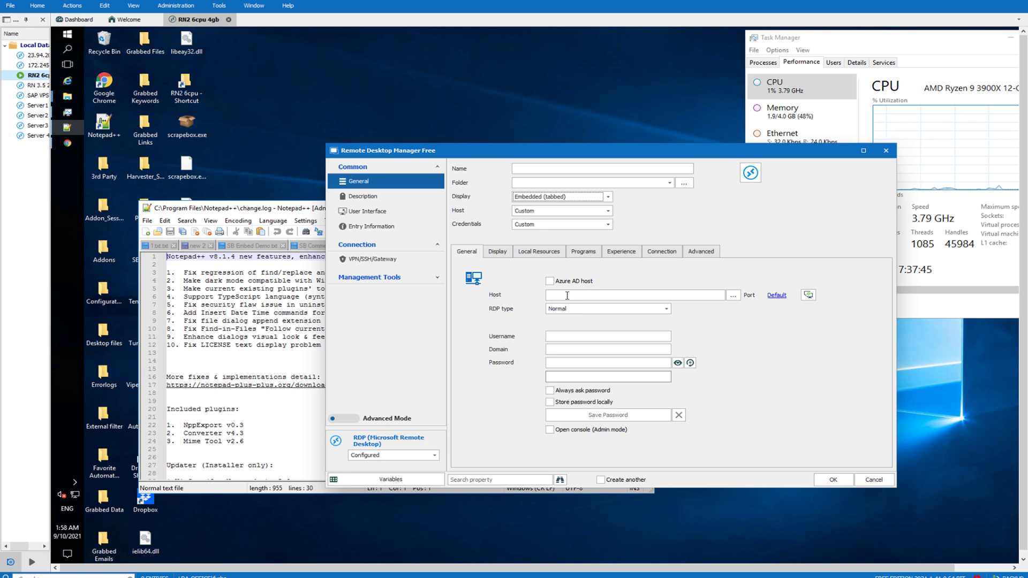
left_click(567, 295)
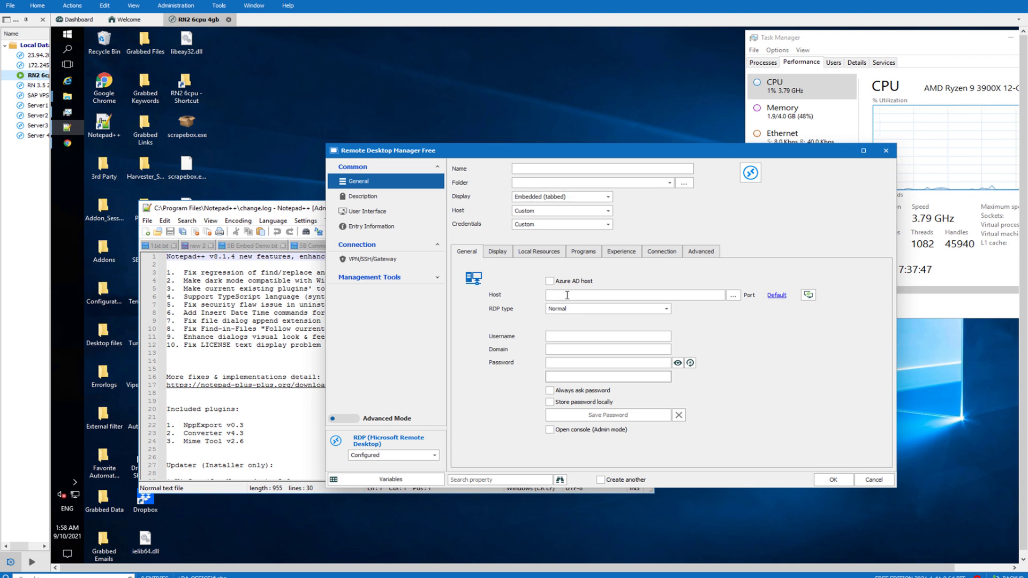
type("192.168.1.1")
Cancel the network computer list and leave the RDP type on Normal.
left_click(732, 295)
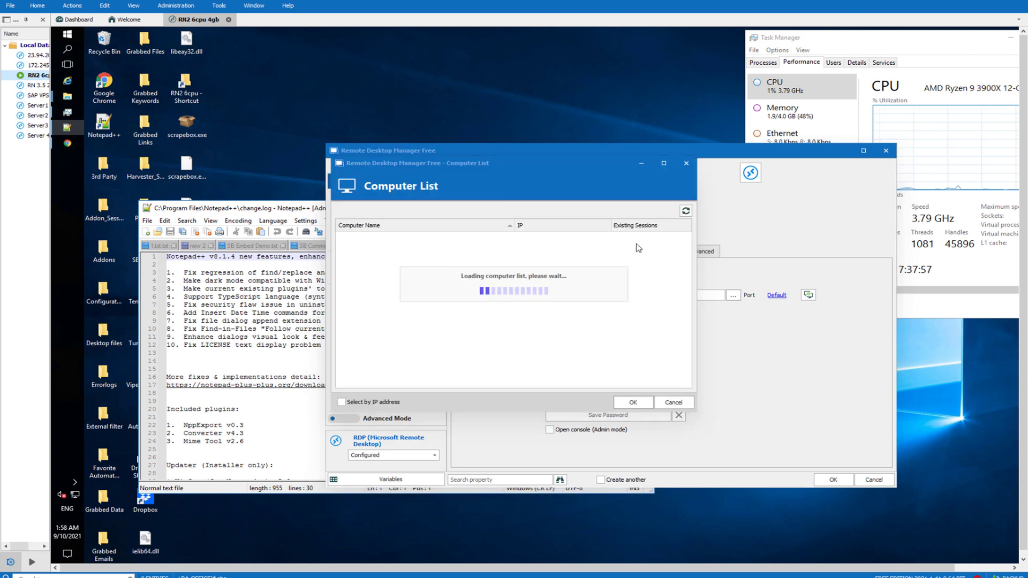
left_click(673, 403)
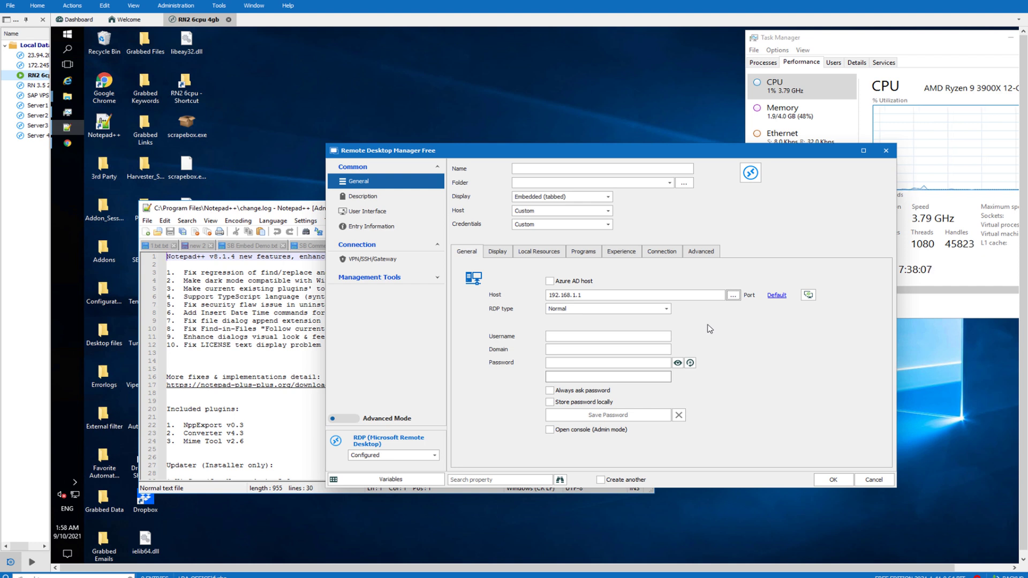
left_click(645, 313)
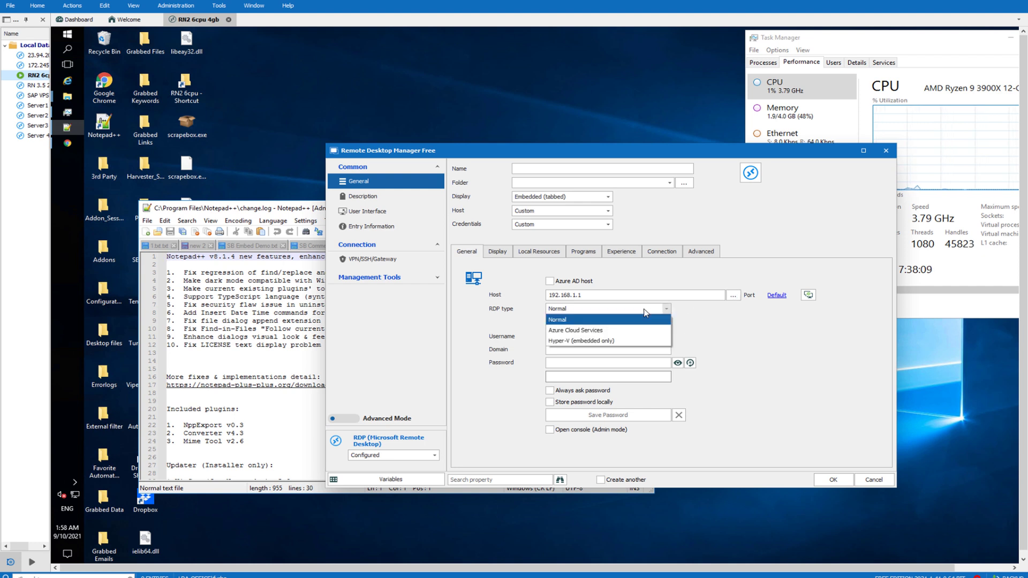
left_click(645, 312)
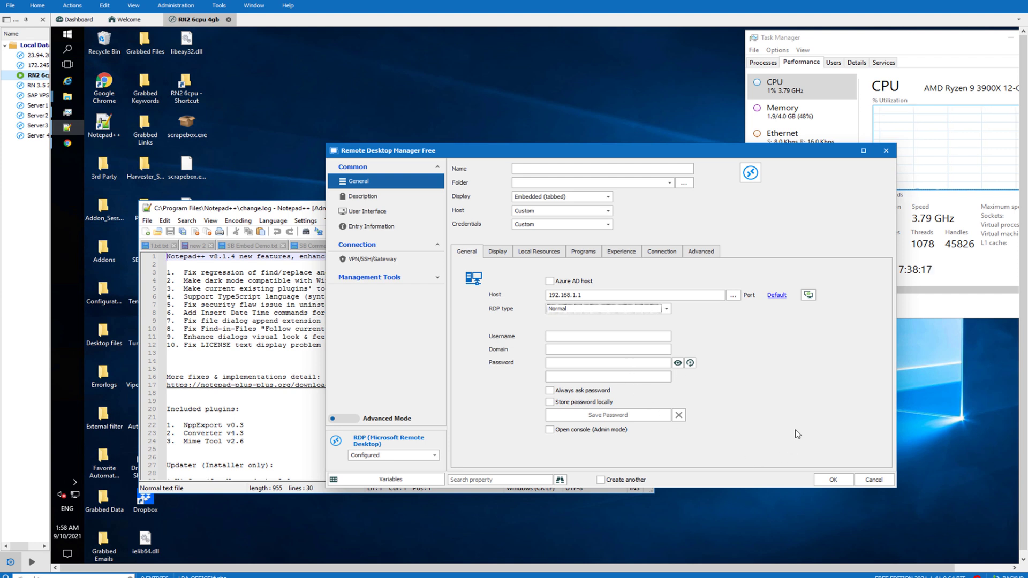
Set the entry's remote desktop size to 1600x1024 on the Display tab, then view Local Resources.
left_click(498, 252)
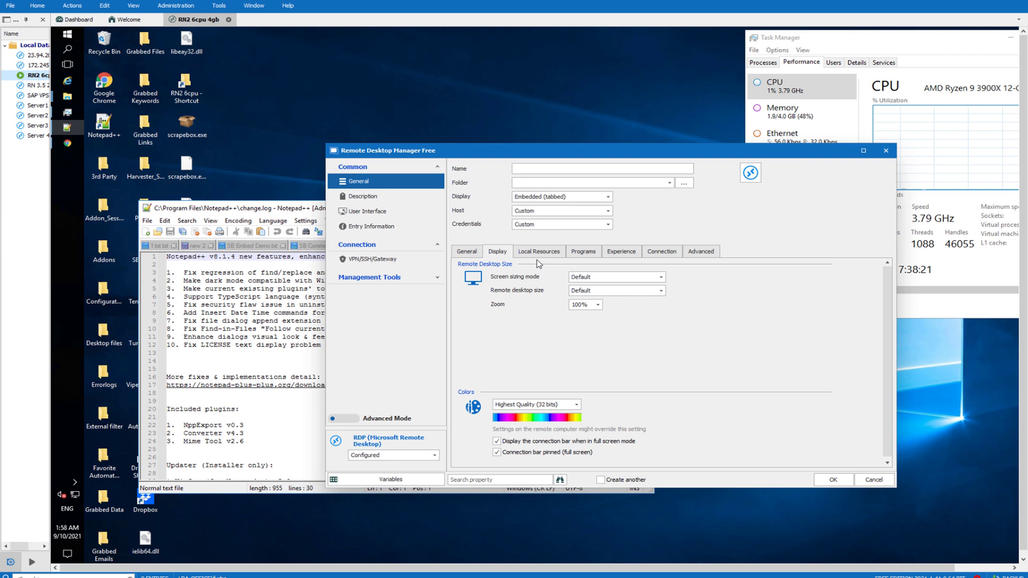
left_click(628, 282)
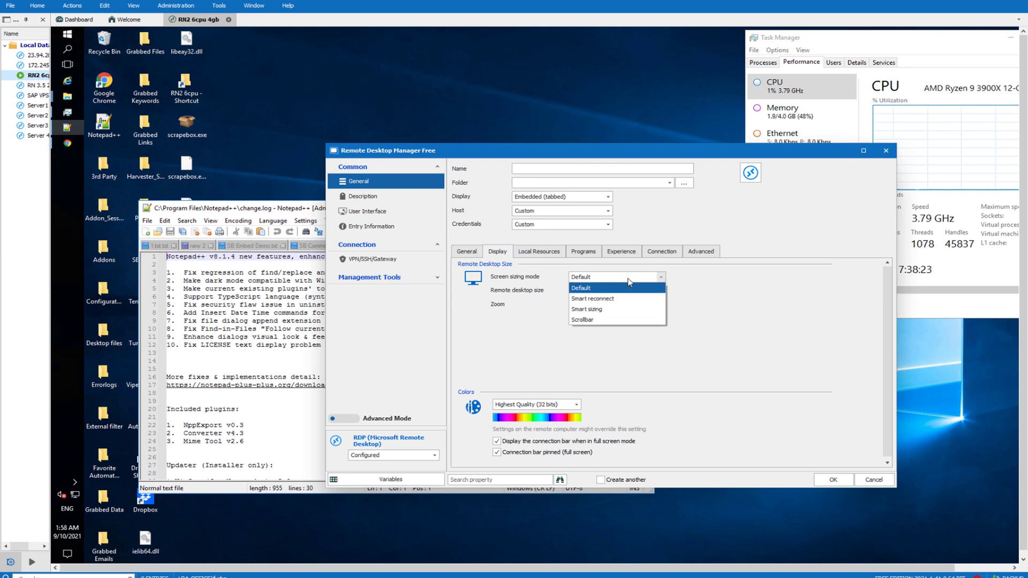
left_click(628, 283)
left_click(622, 291)
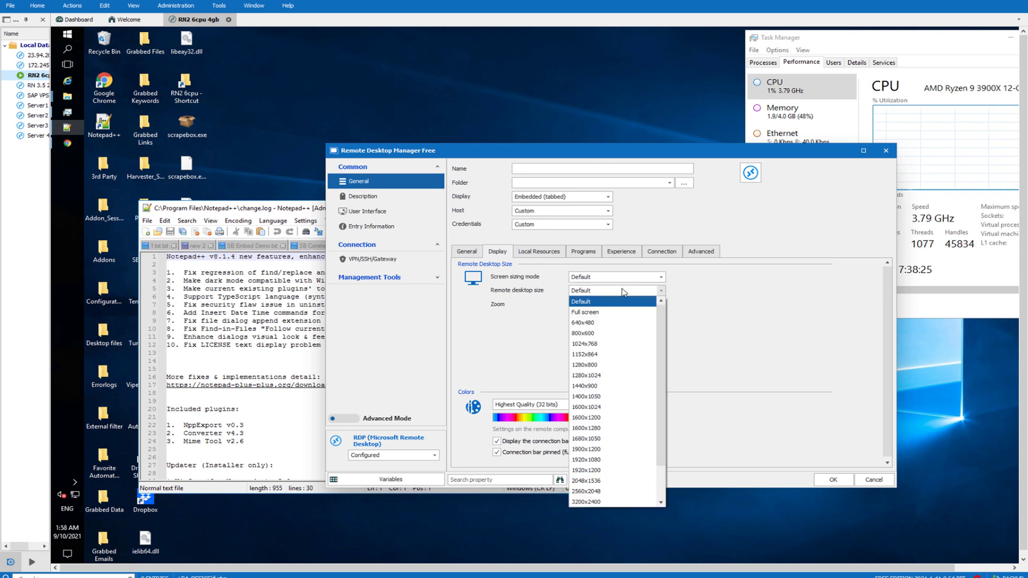
left_click(618, 408)
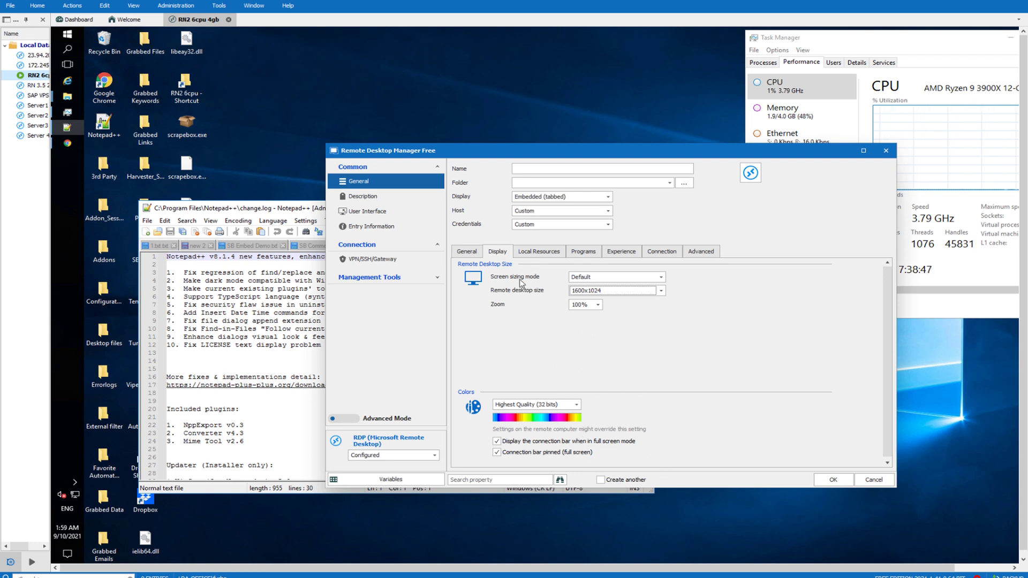
left_click(541, 252)
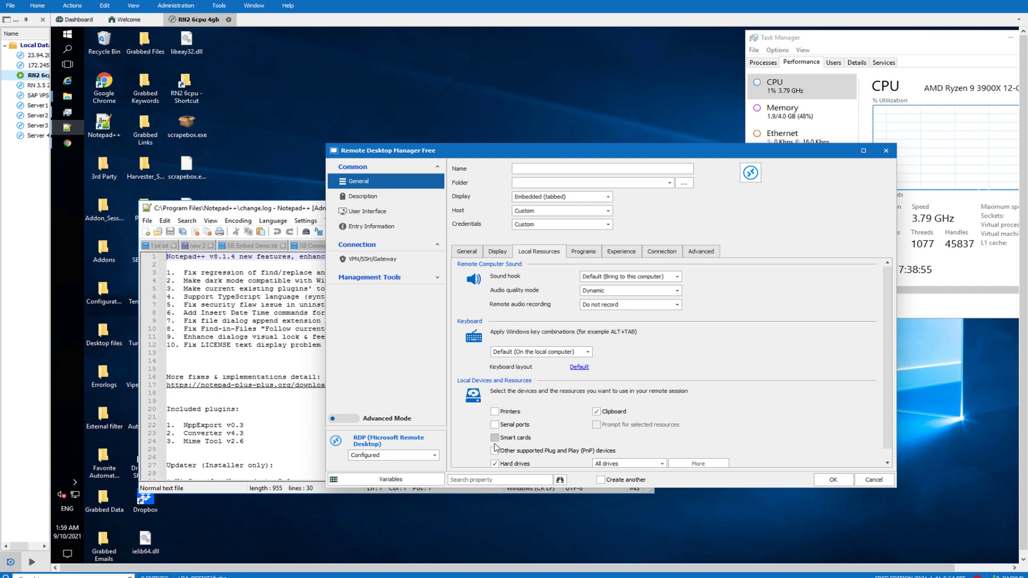
Review the Programs, Experience, Connection and Advanced settings, then return to General.
left_click(584, 252)
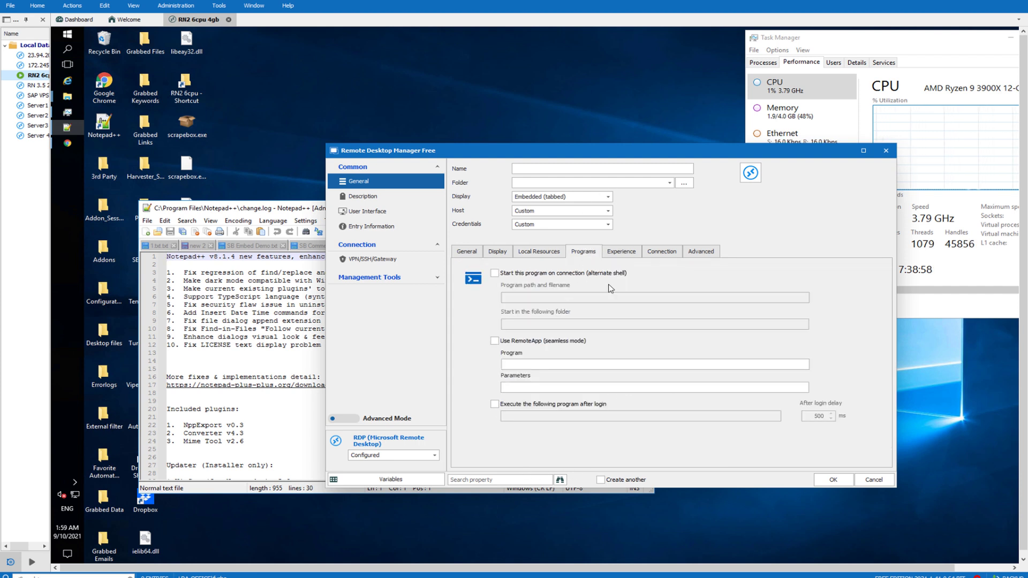
left_click(635, 253)
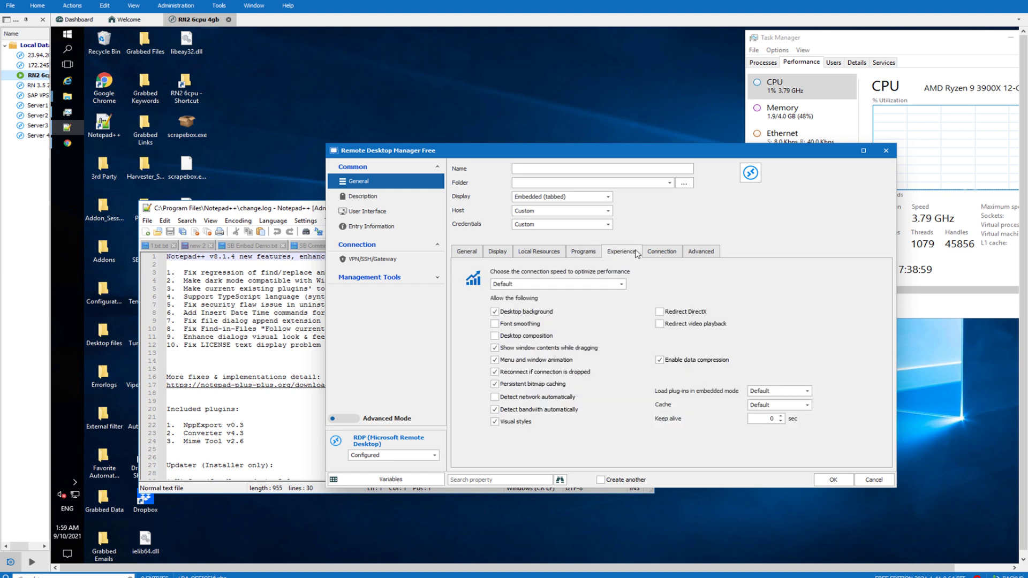
left_click(661, 252)
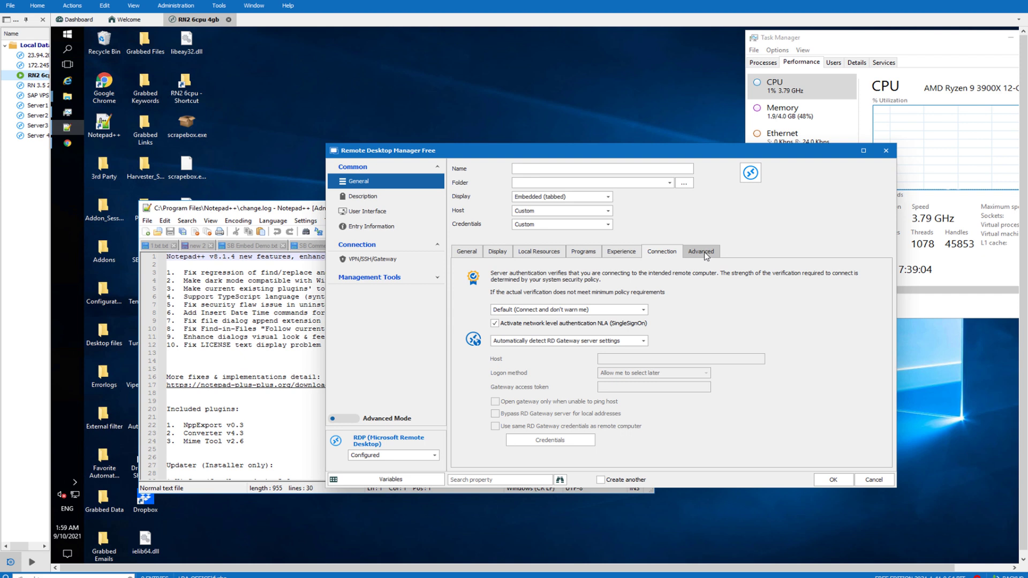
left_click(705, 253)
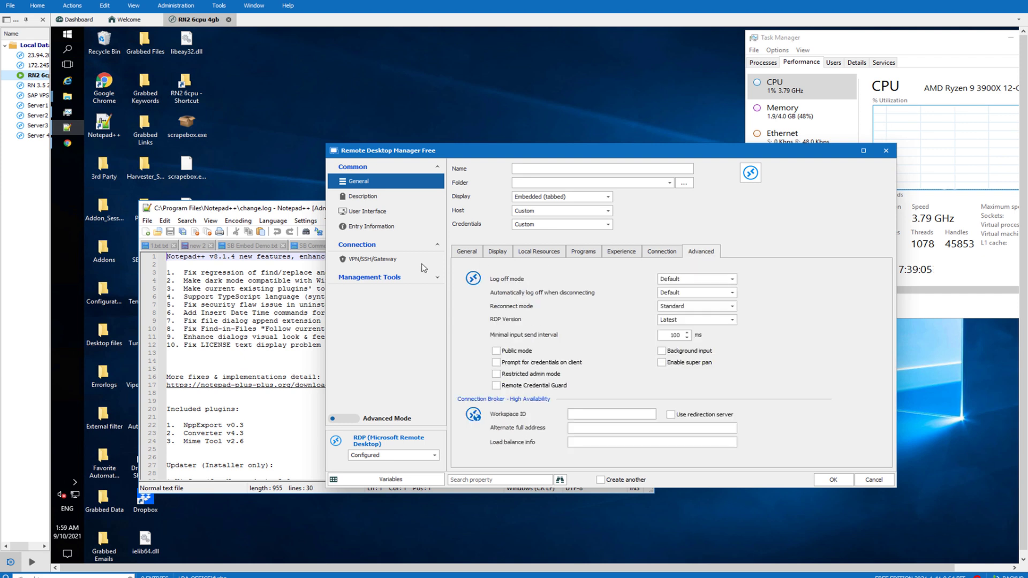
left_click(468, 253)
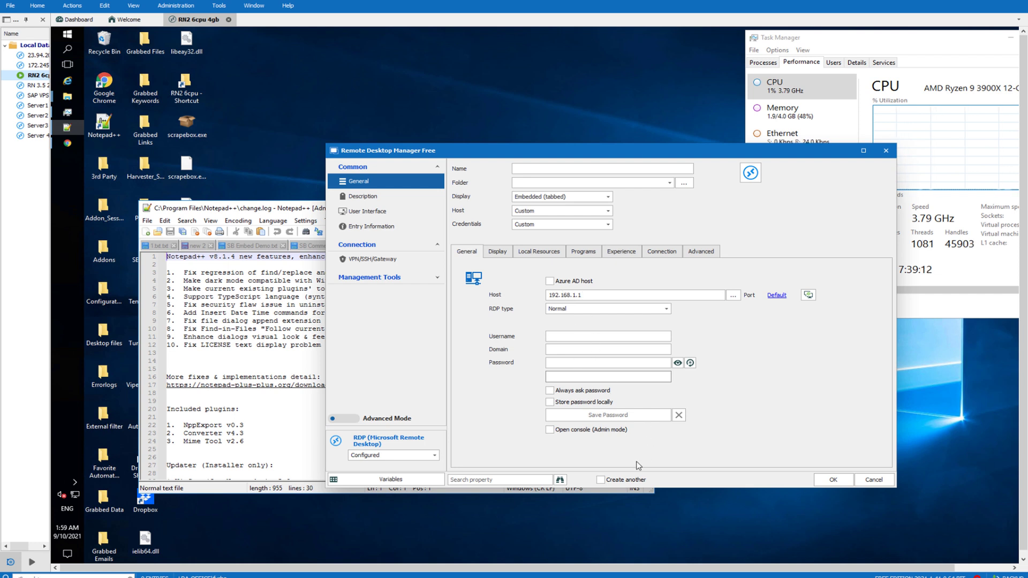
Close the entry form and the RN2 6cpu 4gb tab, then reconnect to RN2 6cpu 4gb.
left_click(884, 150)
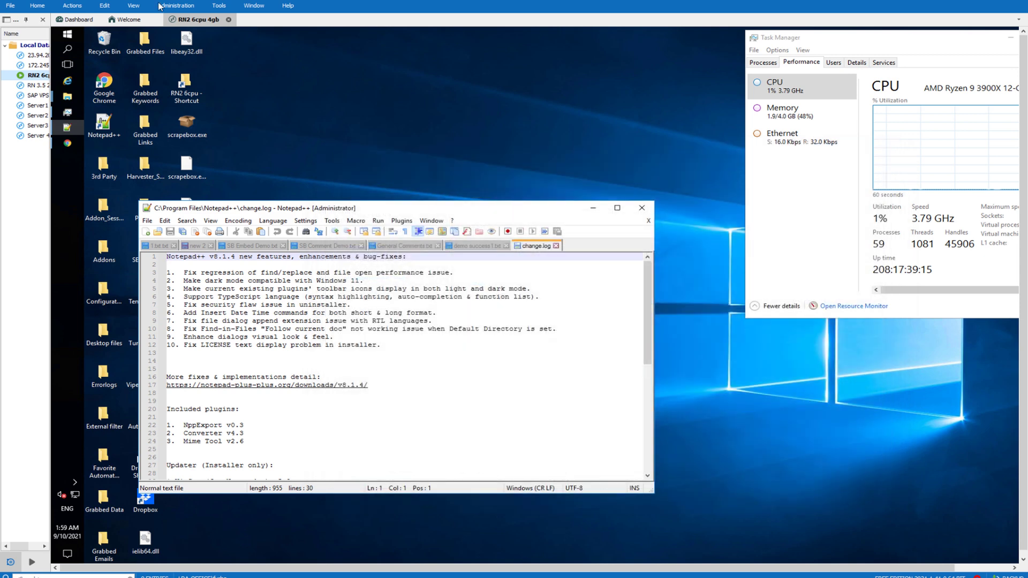
left_click(229, 20)
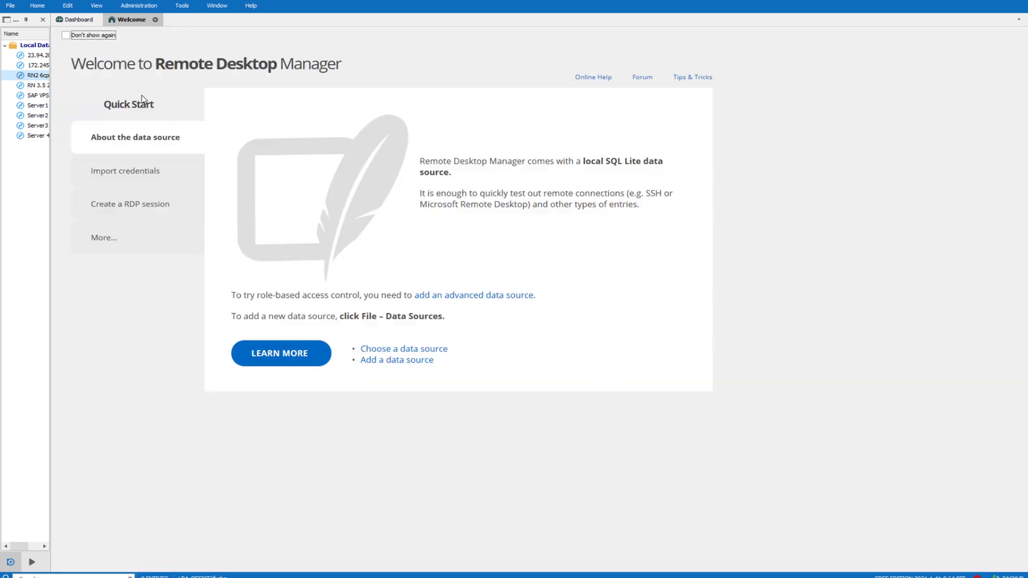
double_click(40, 75)
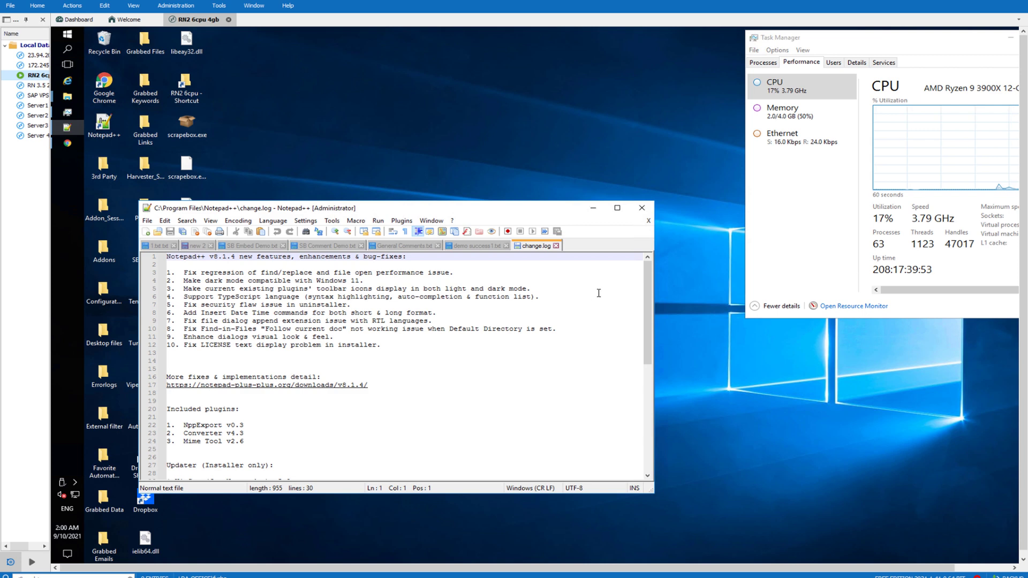
Drag the remote Notepad++ window right, then nudge it back left a little.
left_click_drag(512, 209, 569, 205)
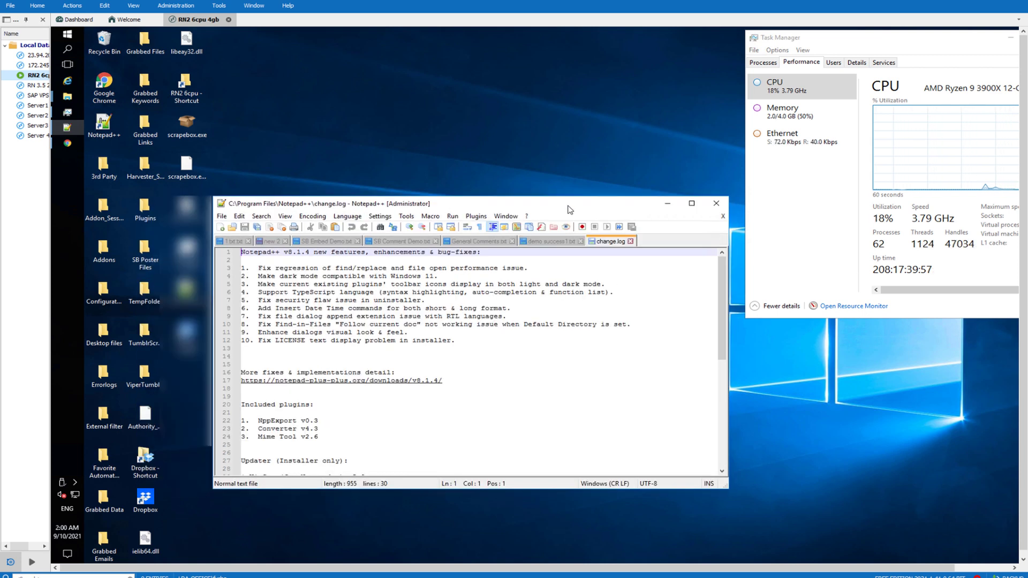
left_click_drag(516, 205, 460, 204)
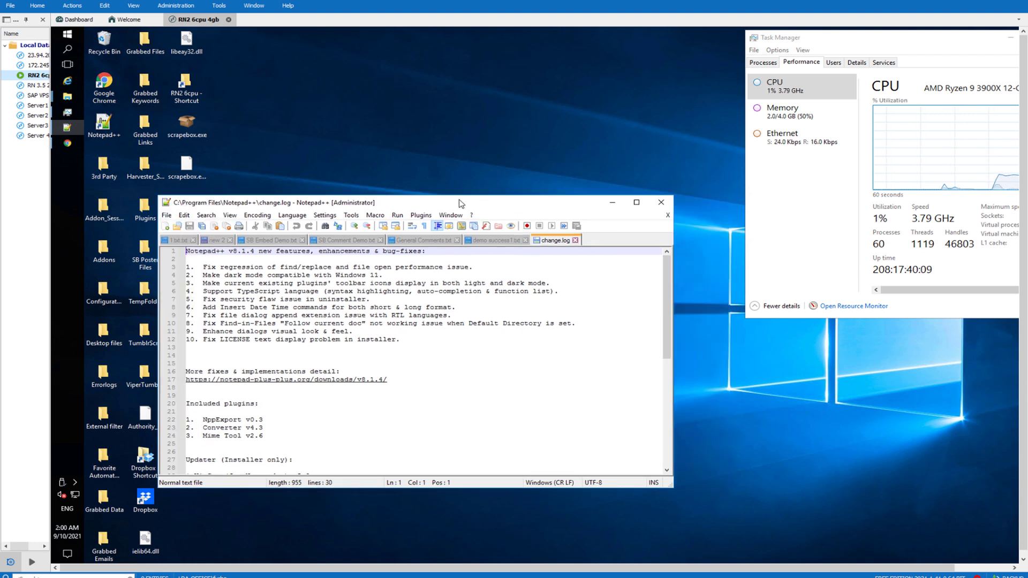